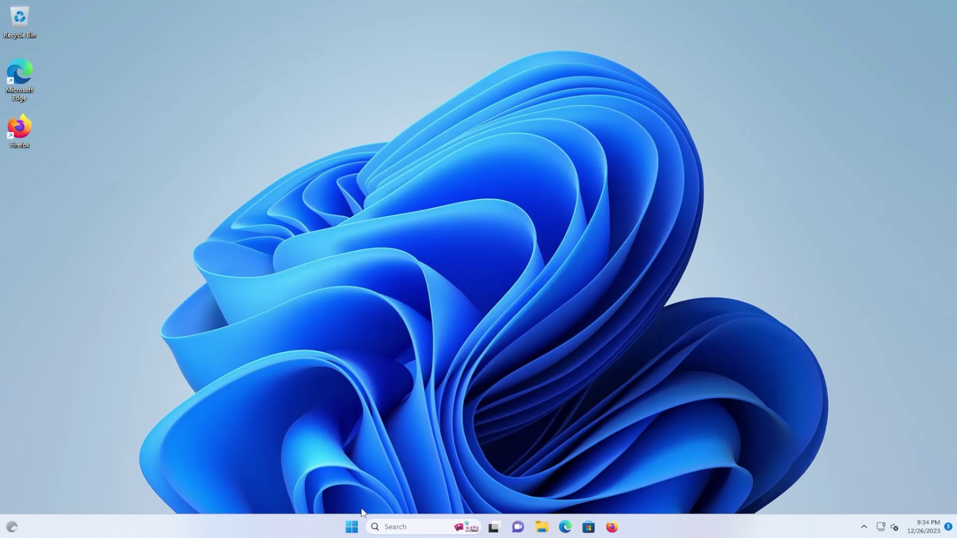
- Open Disk Management and select Disk 0's 46.63 GB partition
left_click(359, 522)
type("disk management")
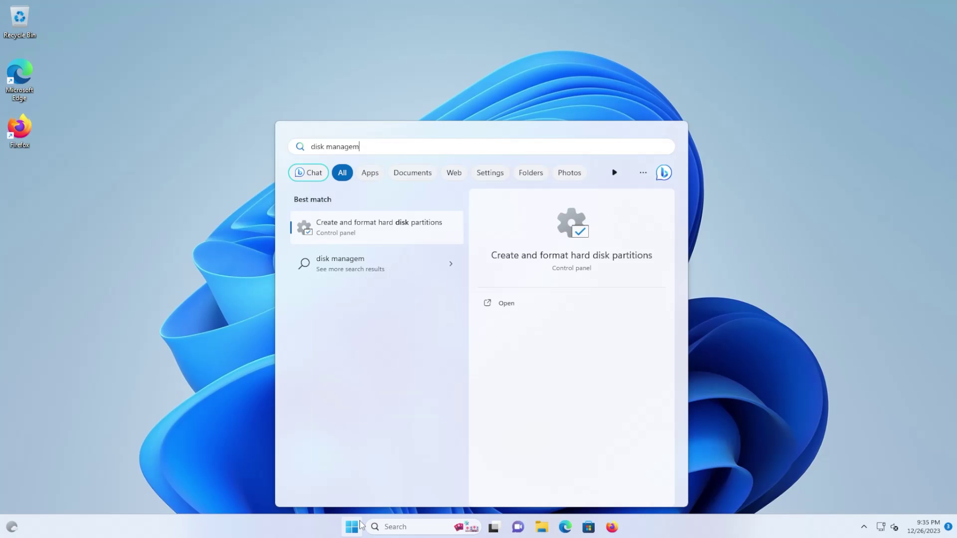
key("Return")
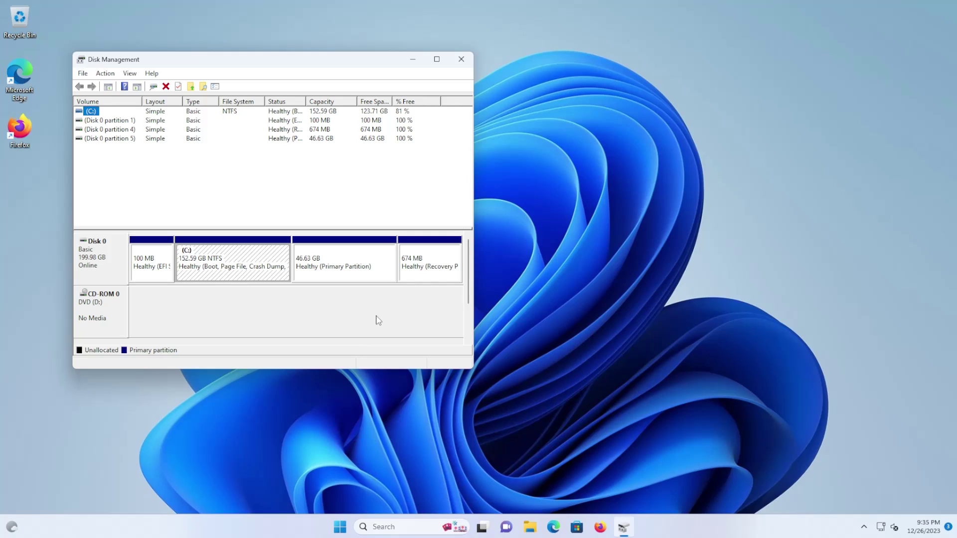
left_click(326, 262)
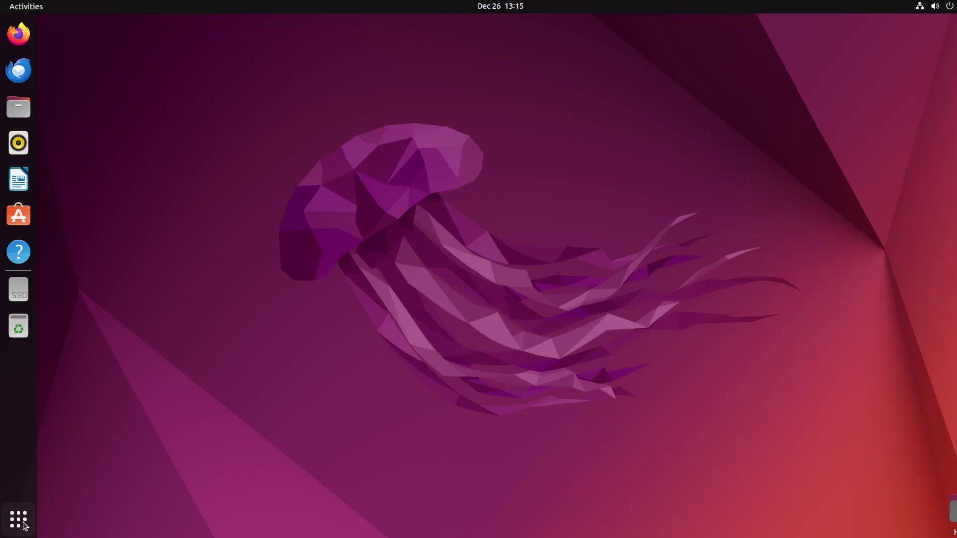
- In Ubuntu, open a Terminal and run sudo fdisk -l with the administrator password
left_click(18, 519)
left_click(629, 239)
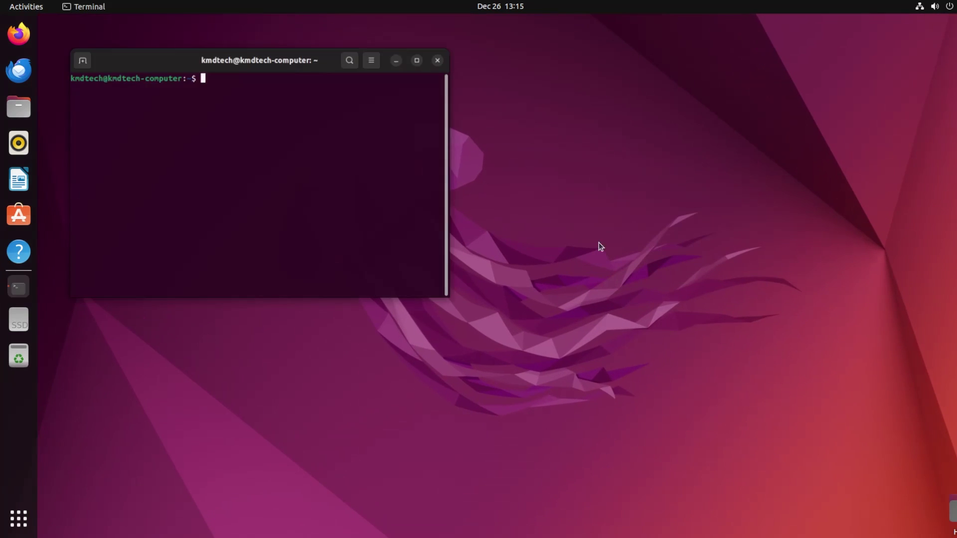
type("sudo fd")
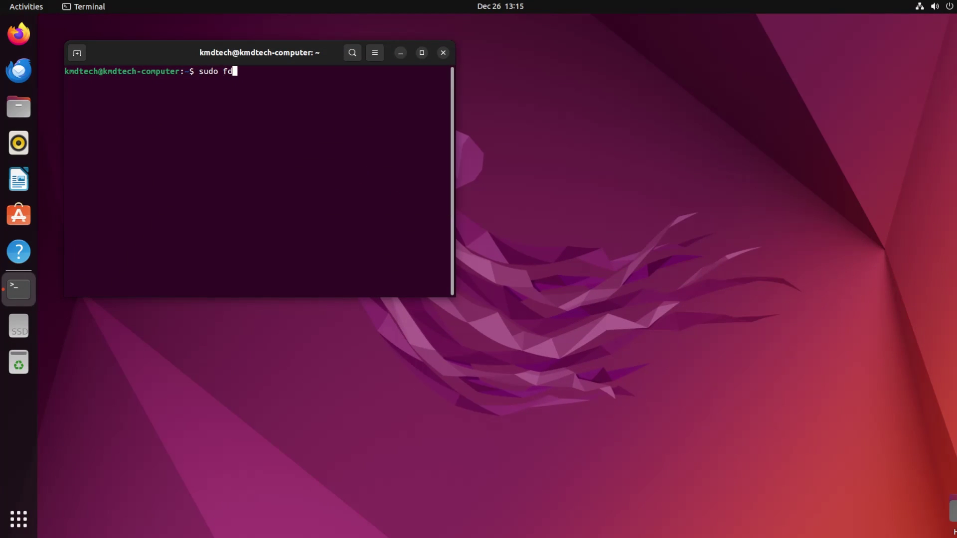
type("isk -l")
key("Return")
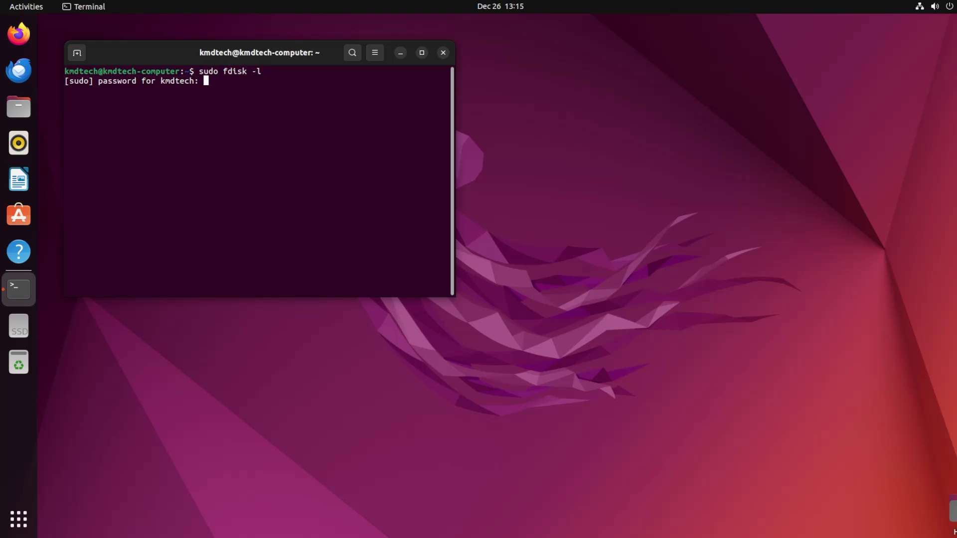
key("Return")
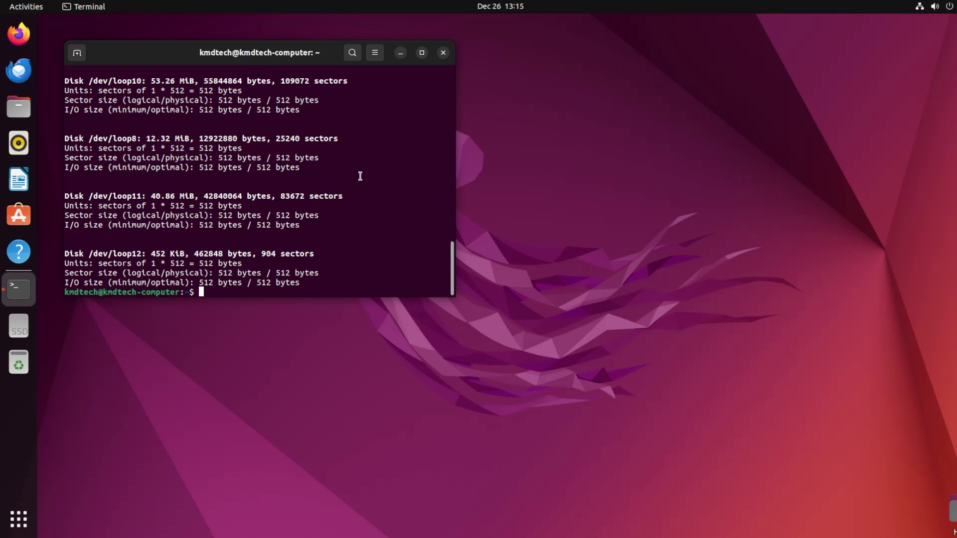
- Highlight the 200 GiB nvme0n1 disk size and the 46.6G /dev/nvme0n1p5 Linux filesystem row
scroll(249, 207, "up", 5)
scroll(249, 207, "up", 5)
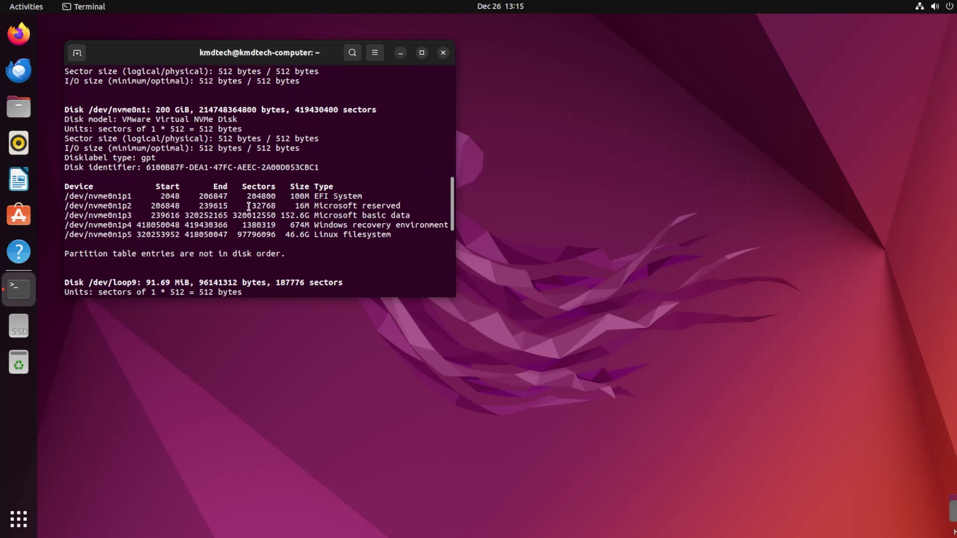
left_click_drag(124, 110, 199, 114)
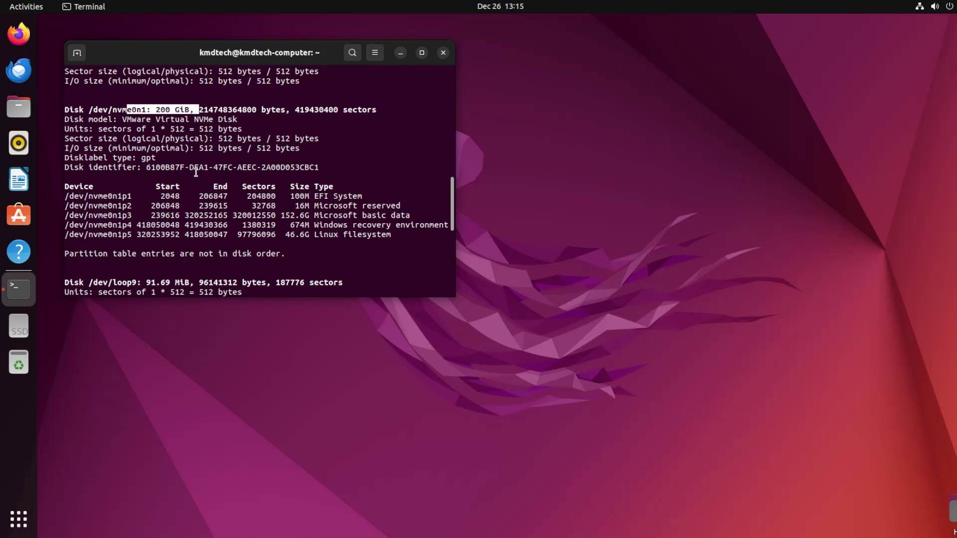
left_click(197, 172)
left_click_drag(403, 236, 63, 234)
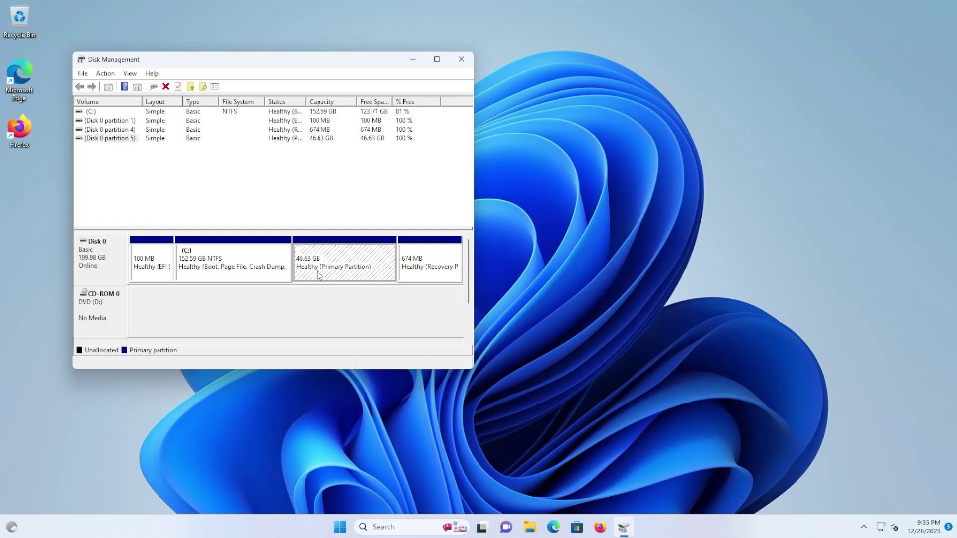
- Delete the 46.63 GB Ubuntu volume and confirm, leaving the space unallocated
right_click(318, 275)
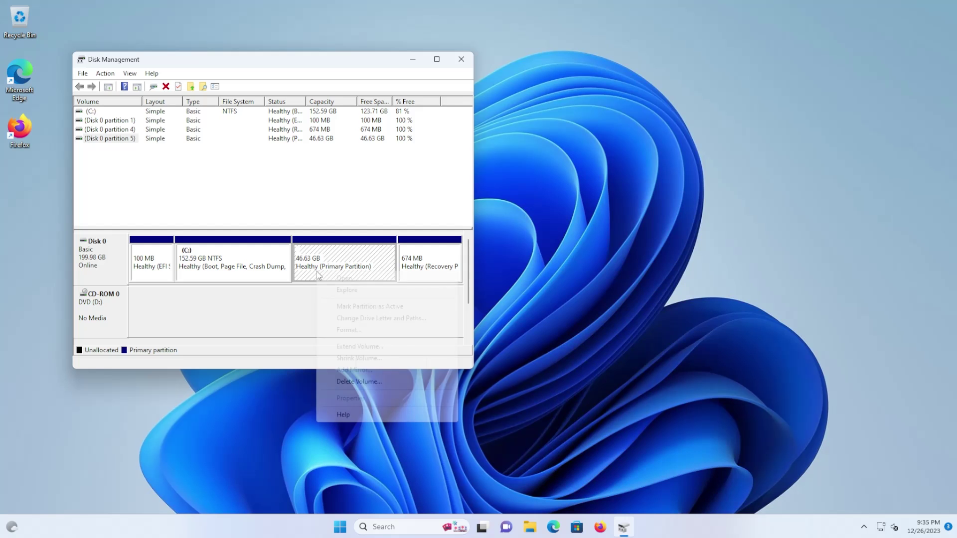
left_click(359, 381)
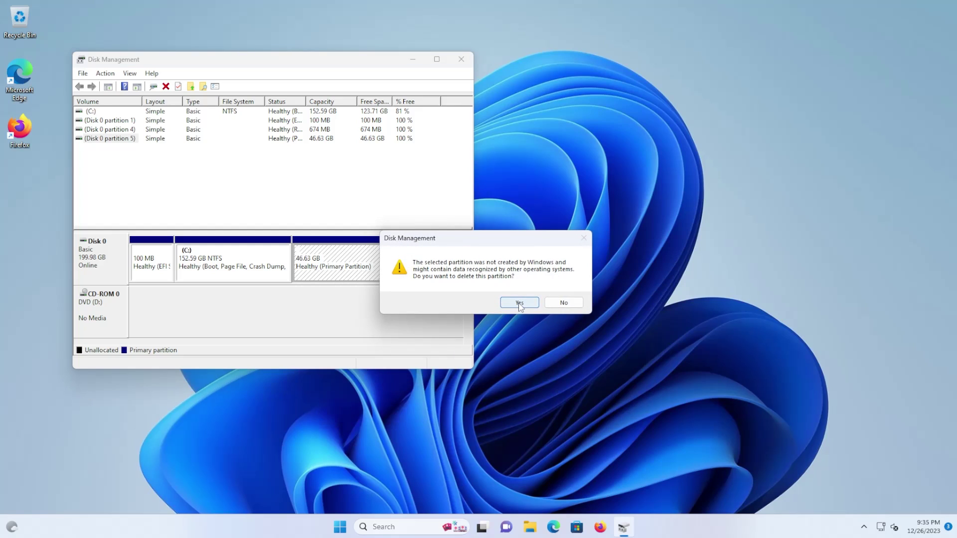
left_click(518, 303)
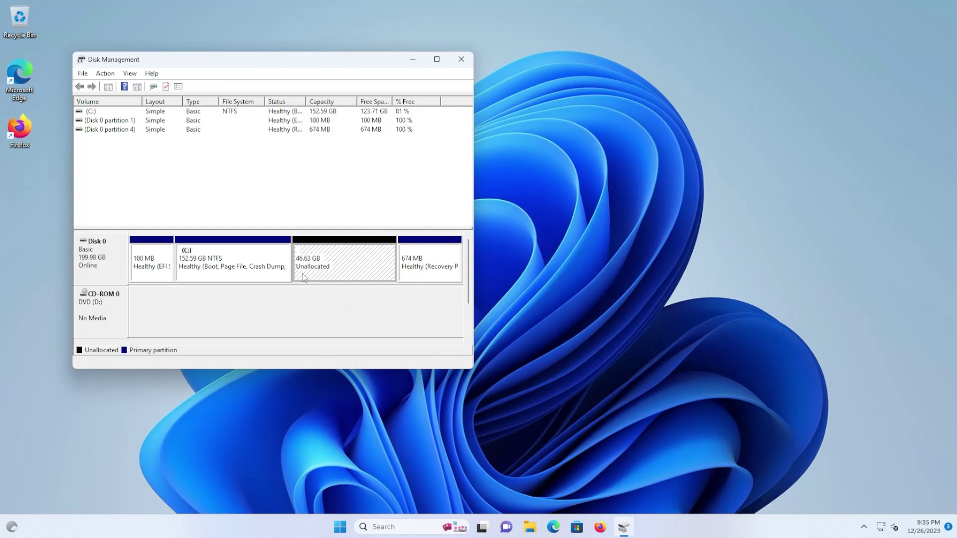
- Extend C: into all the unallocated space, growing it to 199.23 GB
left_click(245, 257)
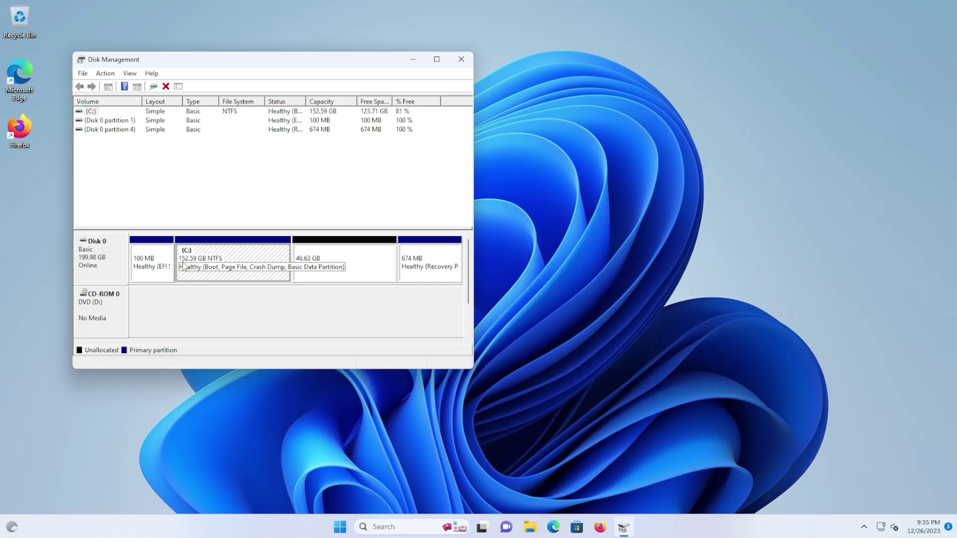
right_click(238, 261)
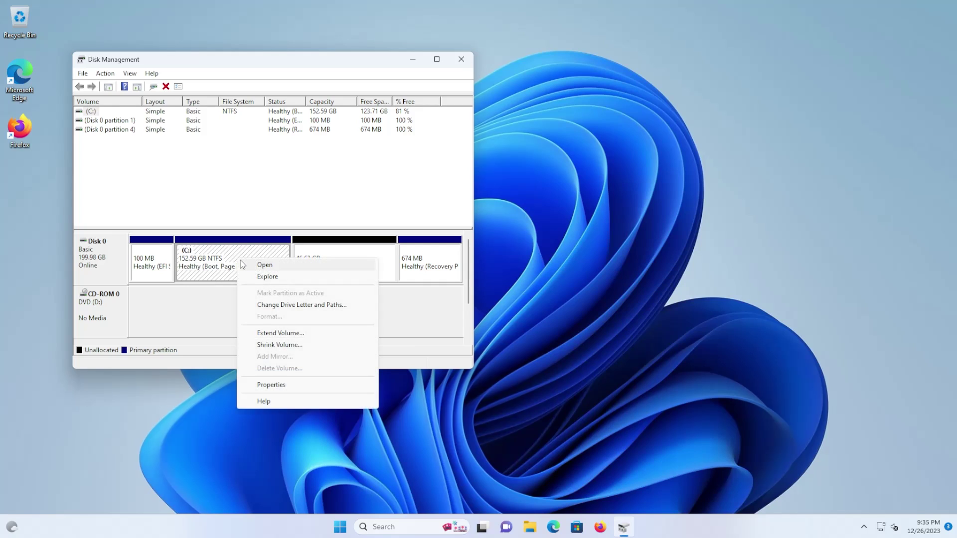
left_click(277, 333)
left_click(278, 311)
left_click(280, 309)
left_click(280, 310)
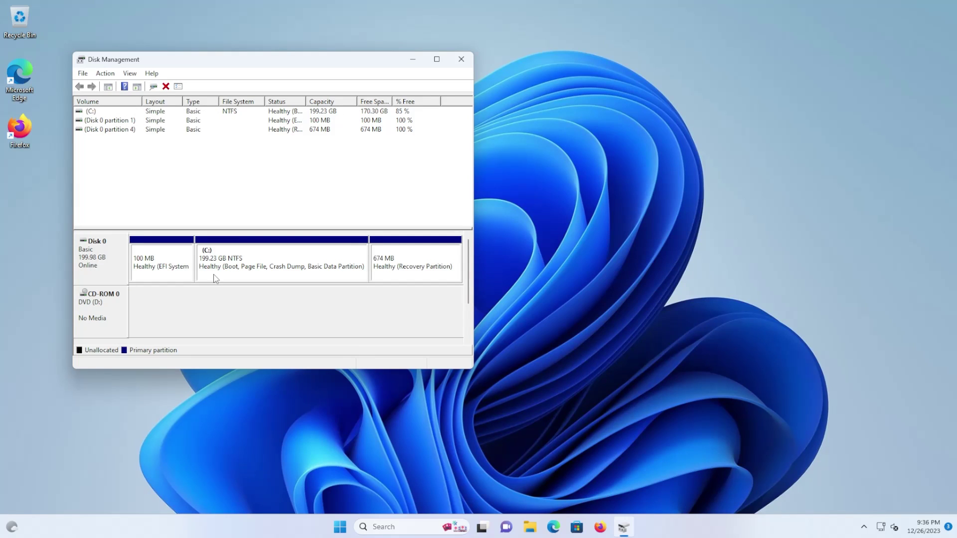
- Launch Command Prompt as administrator
left_click(340, 527)
type("command prompt")
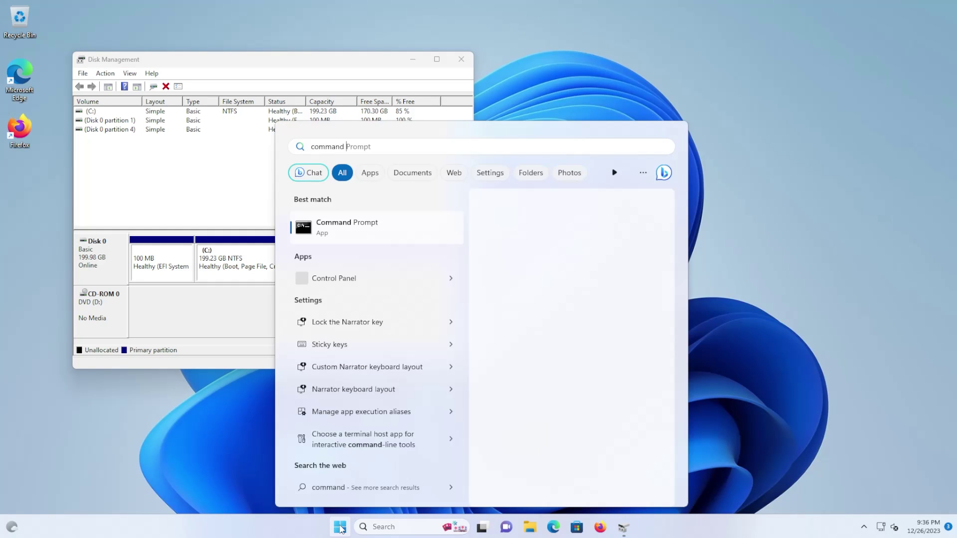
left_click(527, 323)
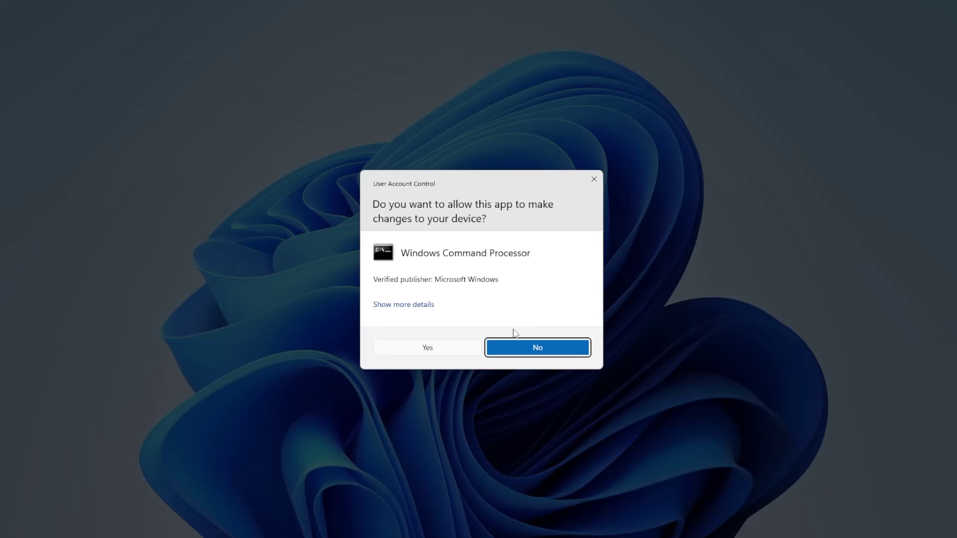
left_click(445, 354)
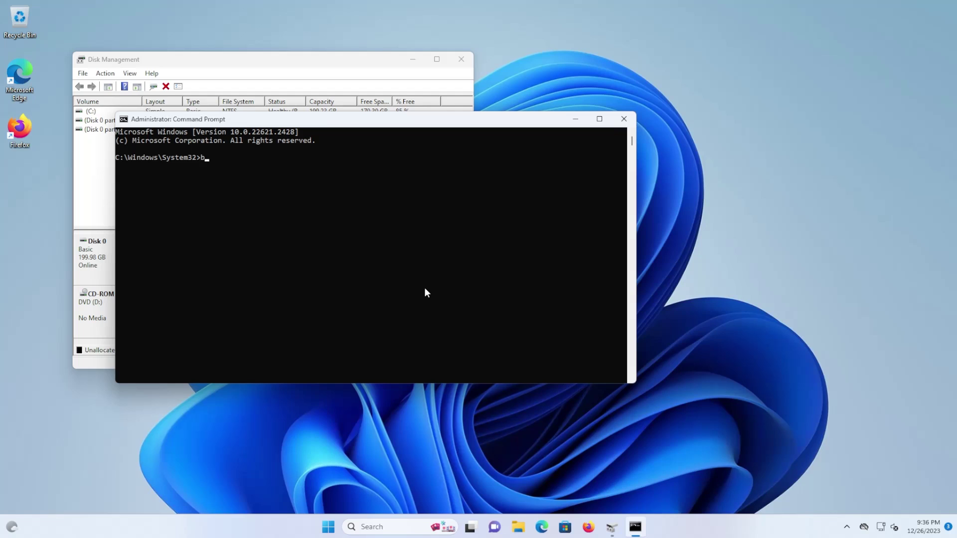
- Run bcdedit /enum firmware and copy the ubuntu entry's identifier {889d40f0-a329-11ee-a834-806e6f6e6963}
type("bcdedit /enum firmware")
key("Return")
scroll(312, 314, "up", 7)
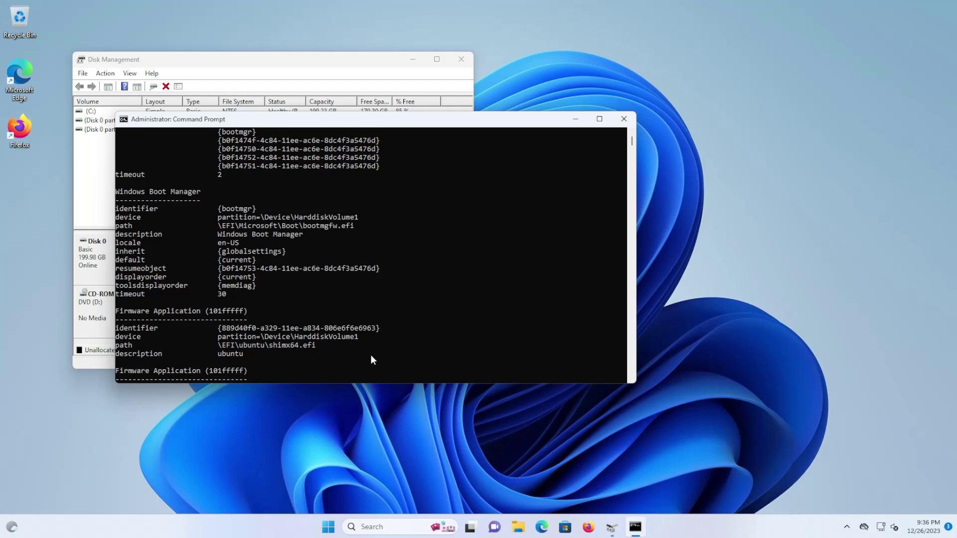
left_click_drag(370, 354, 117, 311)
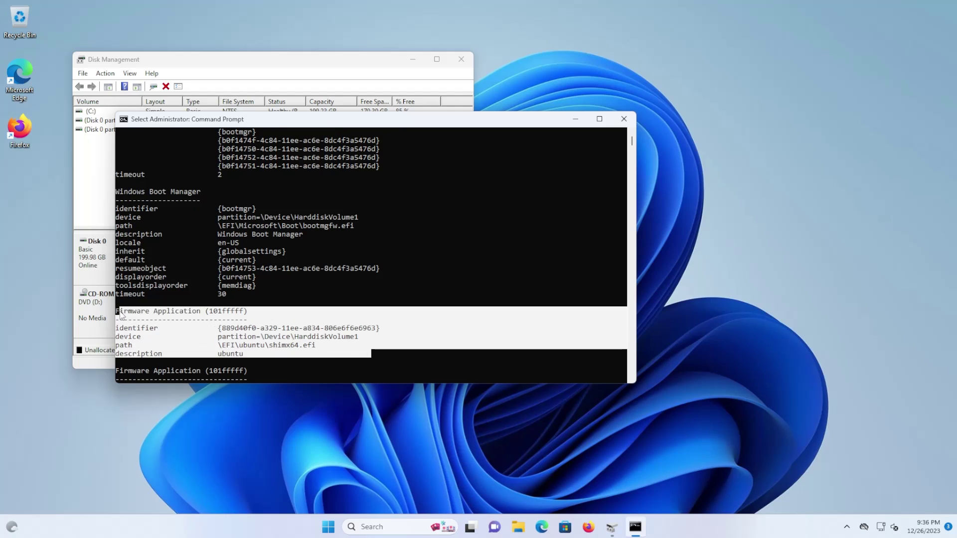
left_click(233, 335)
left_click_drag(218, 329, 373, 332)
right_click(373, 332)
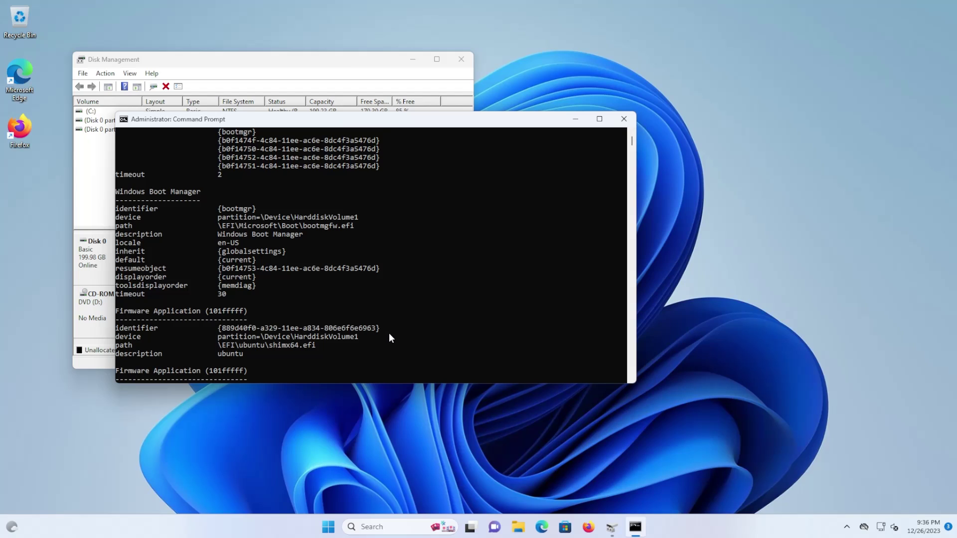
- Delete the ubuntu firmware boot entry with bcdedit /delete and the pasted identifier
type("bcdedit")
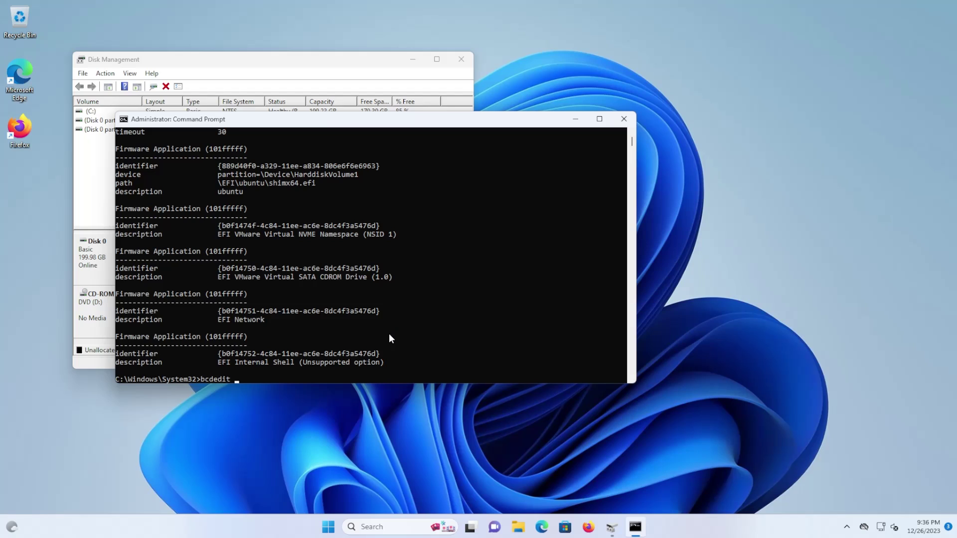
type(" /delete")
type("{889d40f0-a329-11ee-a834-806e6f6e6963}")
key("Return")
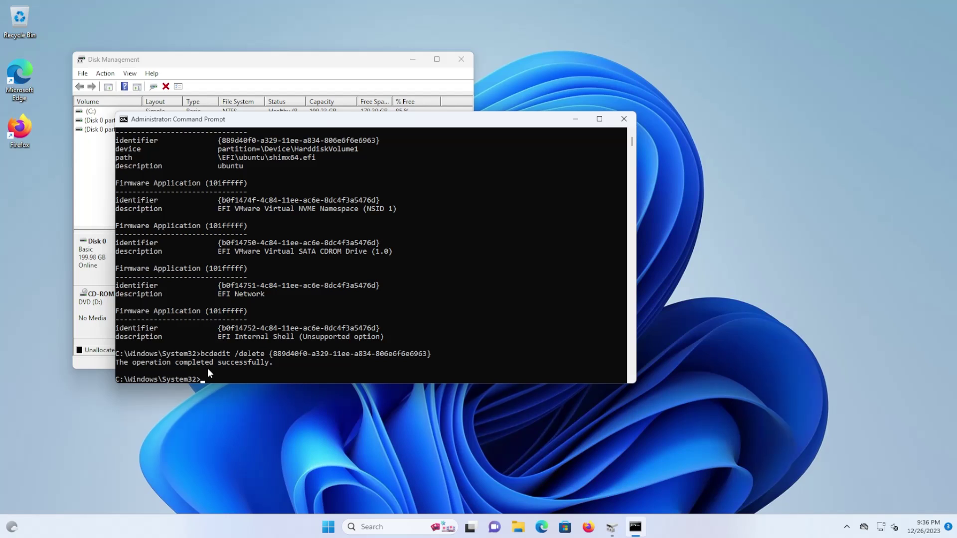
left_click(403, 313)
- Start DiskPart, list disks, select disk 0 and list its volumes
type("diskpart")
key("Return")
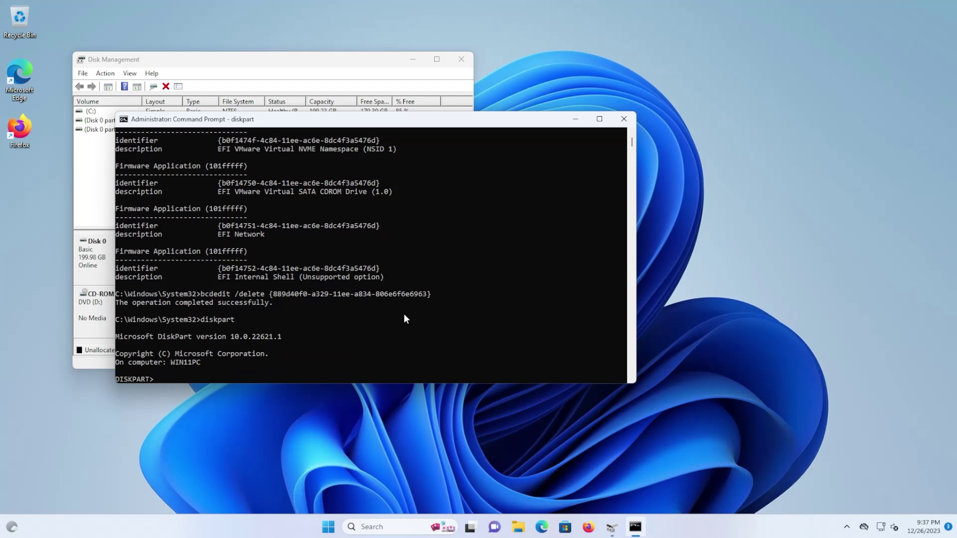
type("list disk")
key("Return")
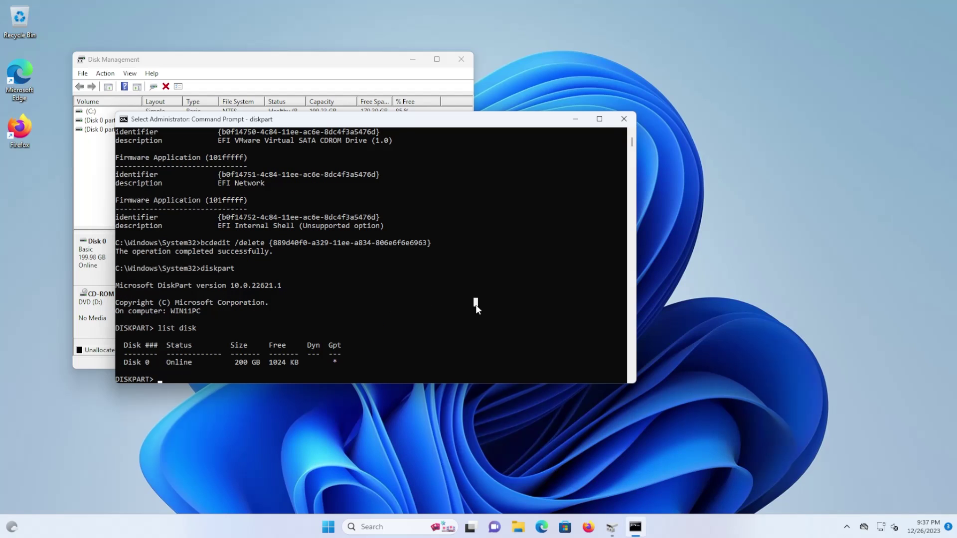
type("select disk ")
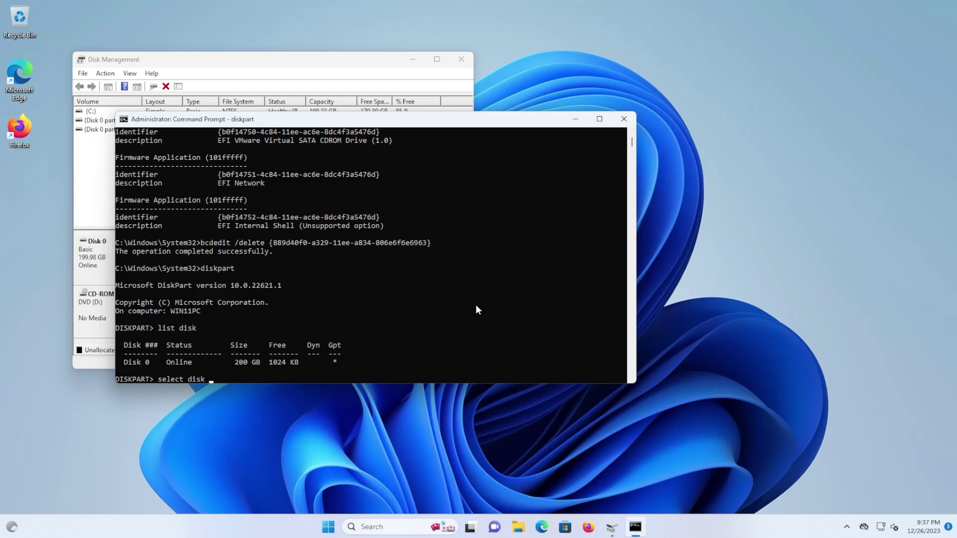
type("0")
key("Return")
type("list vol")
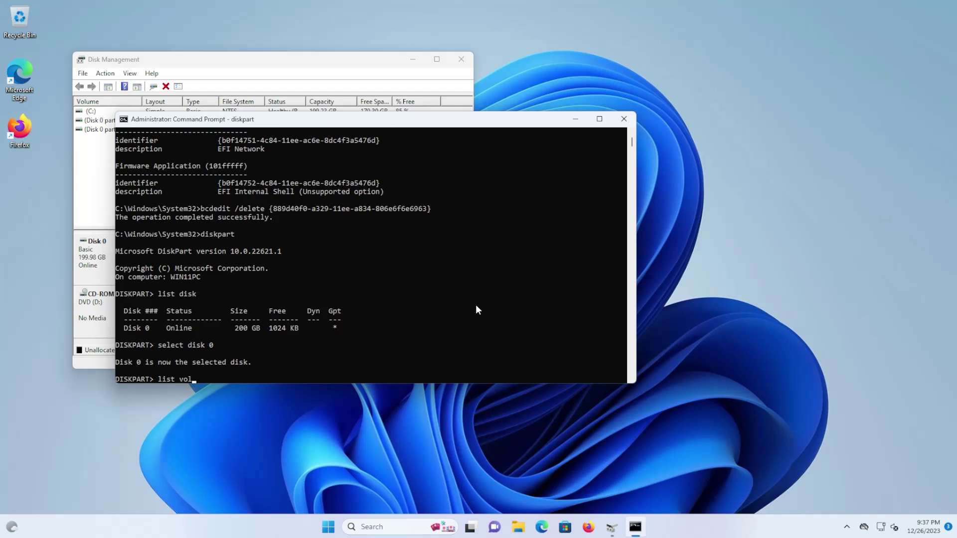
key("Return")
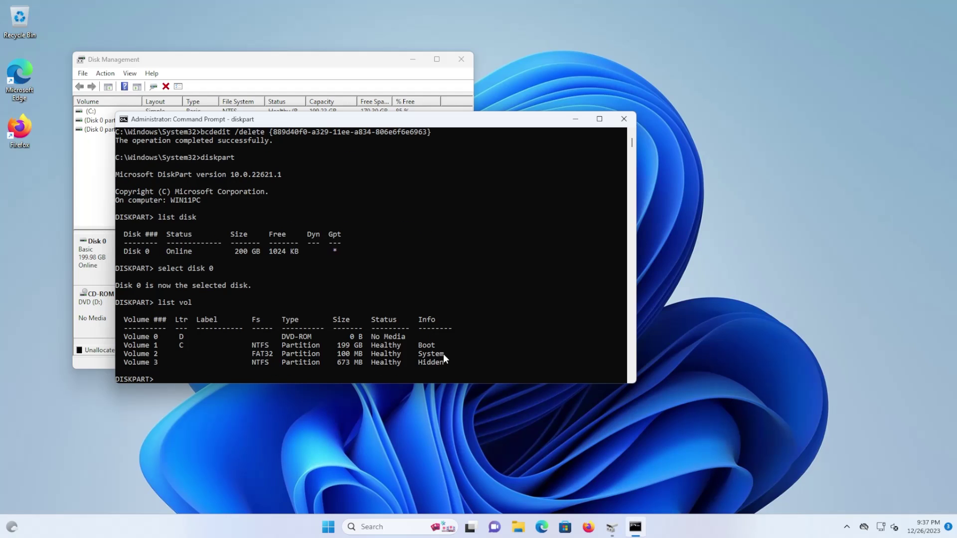
- Match Volume 2 against the 100 MB EFI partition in Disk Management
left_click_drag(448, 356, 126, 357)
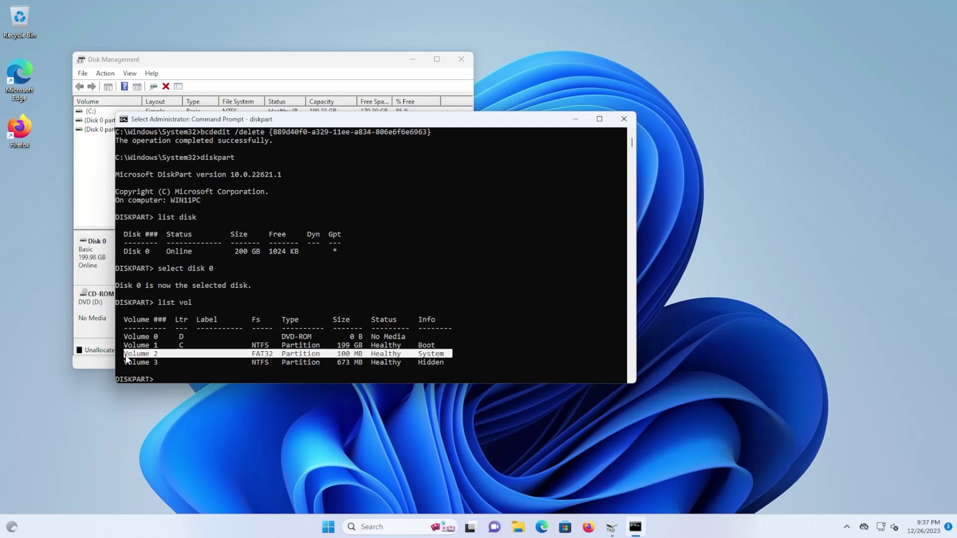
left_click(279, 67)
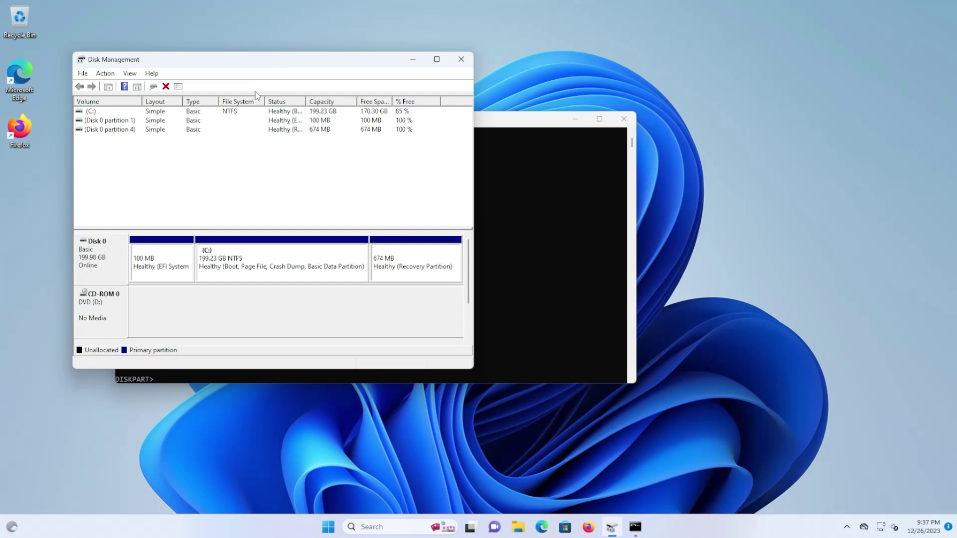
left_click(175, 277)
left_click(532, 299)
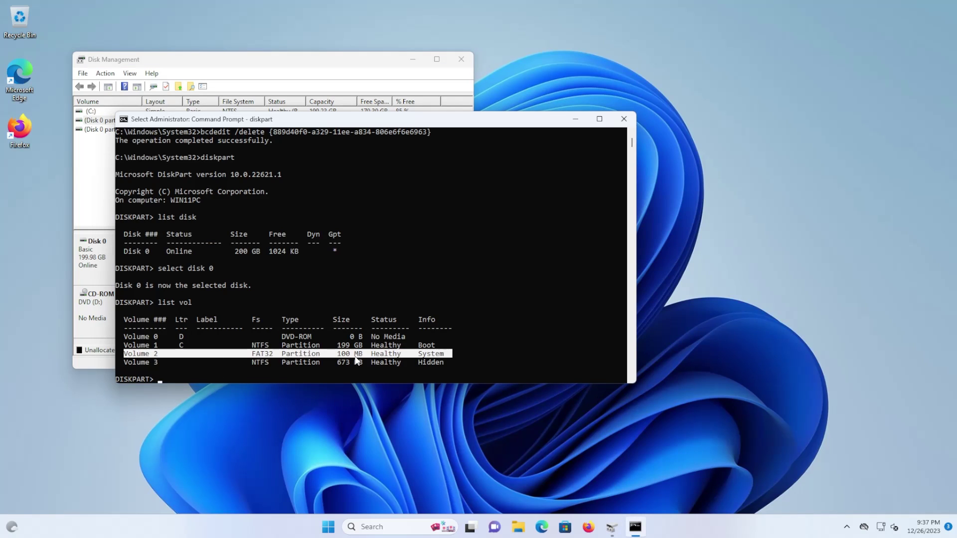
- Select volume 2 and try assigning it letter D:, which Volume 0 already uses
left_click(330, 341)
type("select")
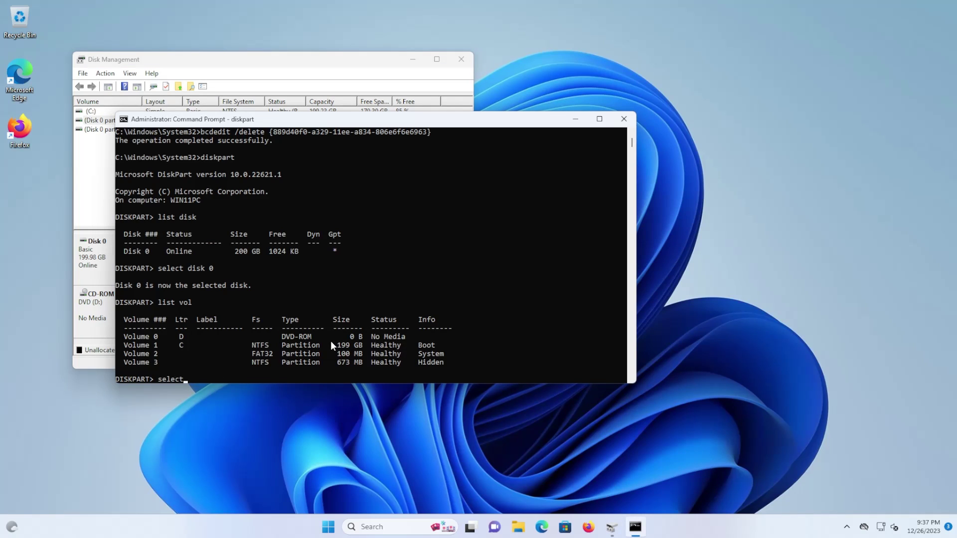
type(" volume 2")
key("Return")
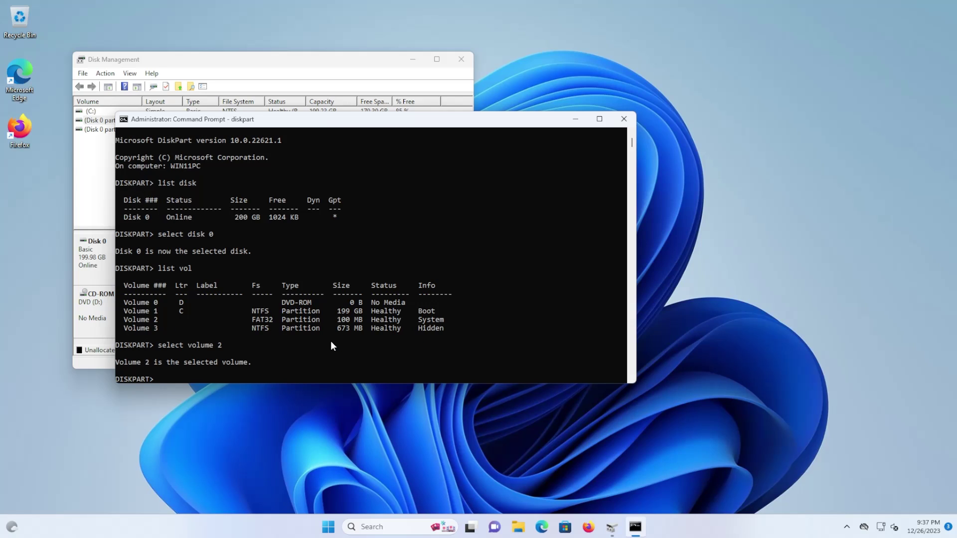
type("assign LETTER=")
type("D:")
left_click_drag(181, 302, 314, 305)
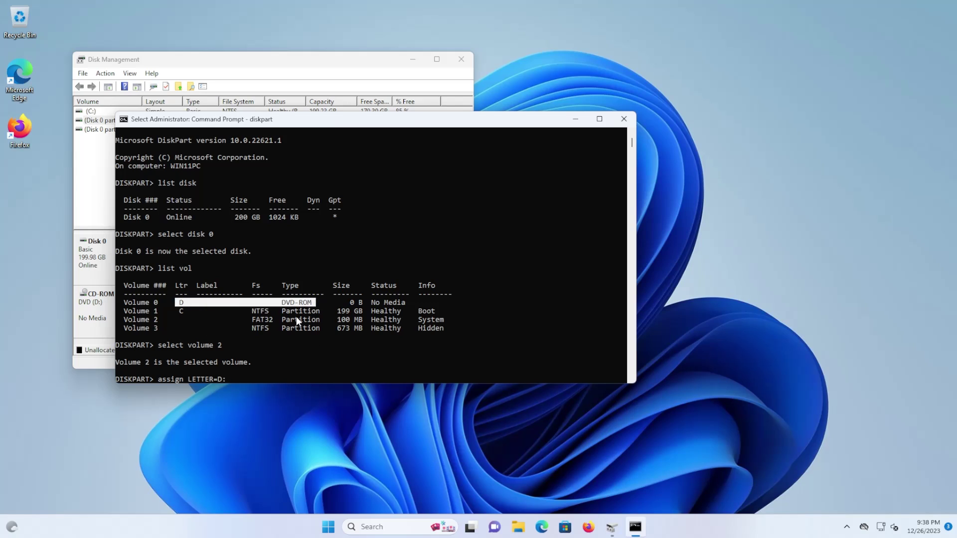
left_click(296, 316)
key("Return")
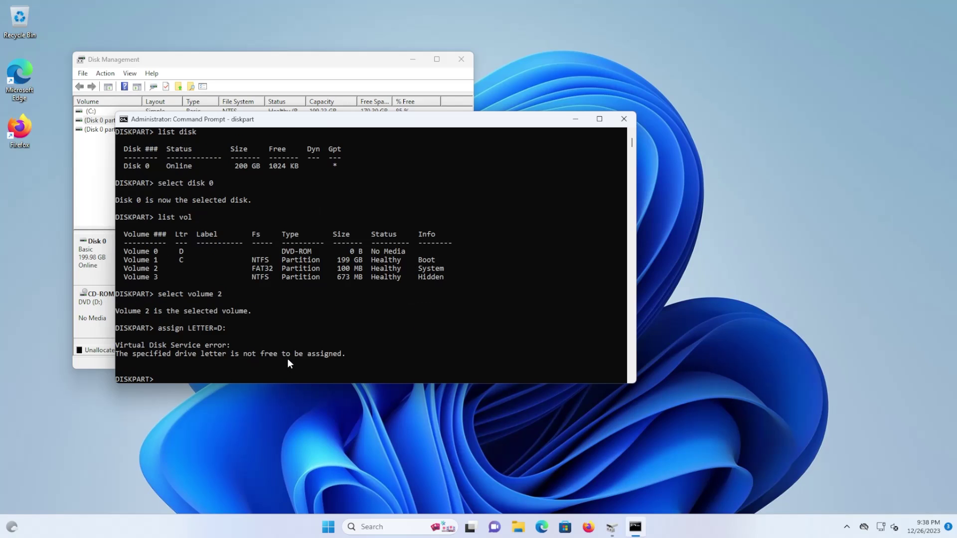
- Assign drive letter Z: to the EFI volume instead
key("Up")
key("BackSpace")
key("BackSpace")
type("Z:")
key("Return")
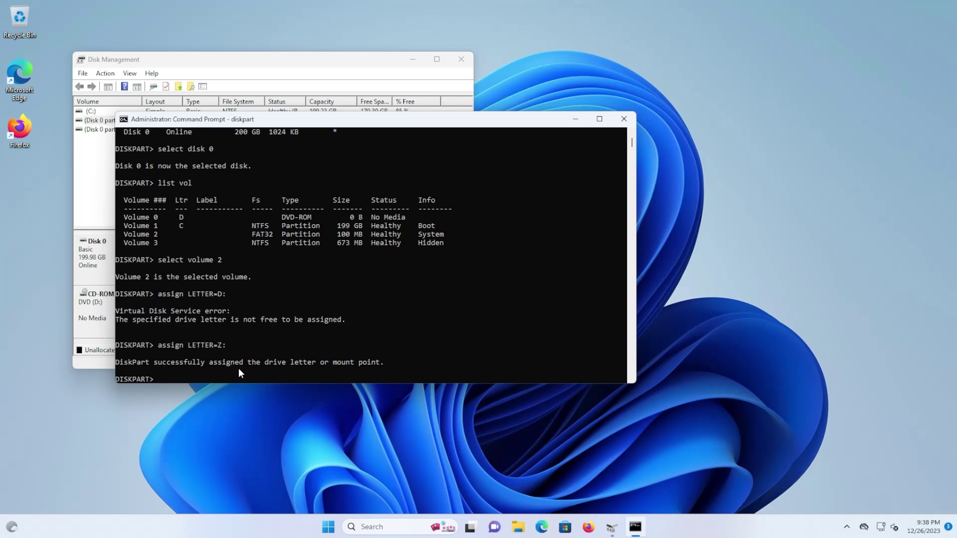
- Exit DiskPart, switch to Z: and list the contents of Z:\EFI
type("exit")
key("Return")
type("z:")
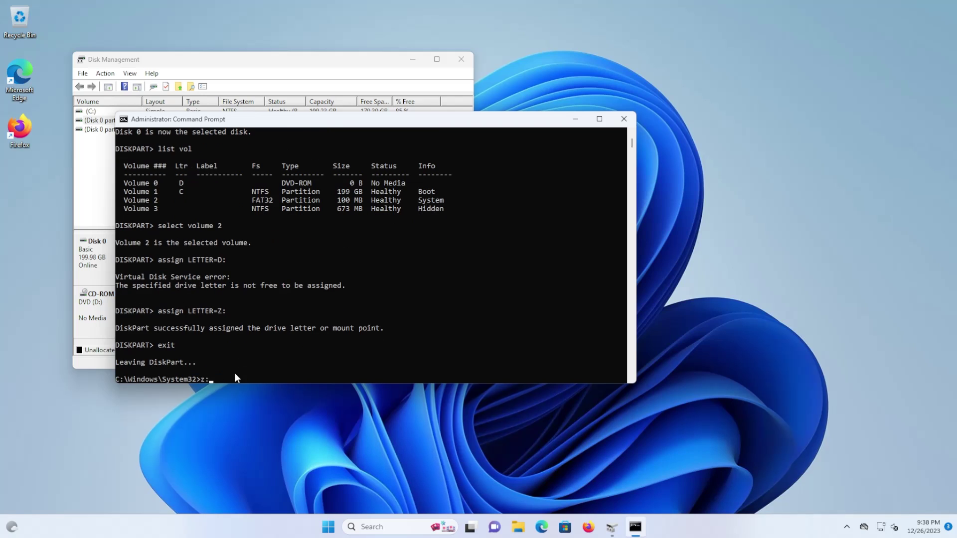
key("Return")
type("dir")
key("Return")
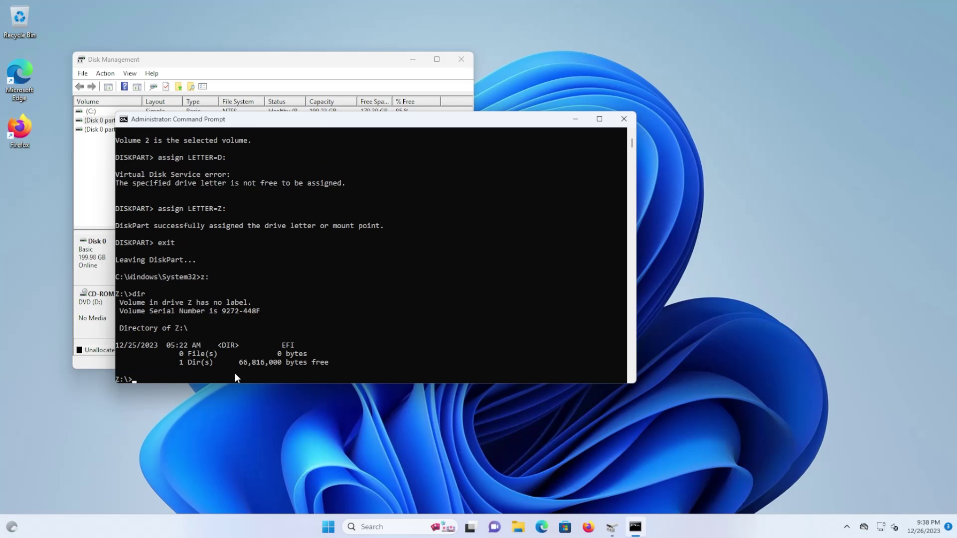
type("cd efi")
key("Return")
type("dir")
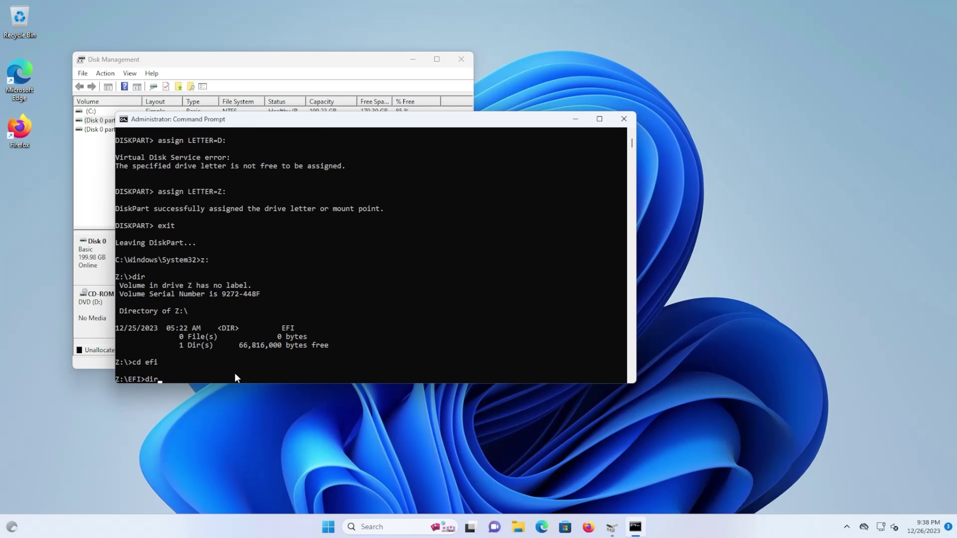
key("Return")
- List the files in Z:\EFI\ubuntu and display grub.cfg
type("cd ubuntu")
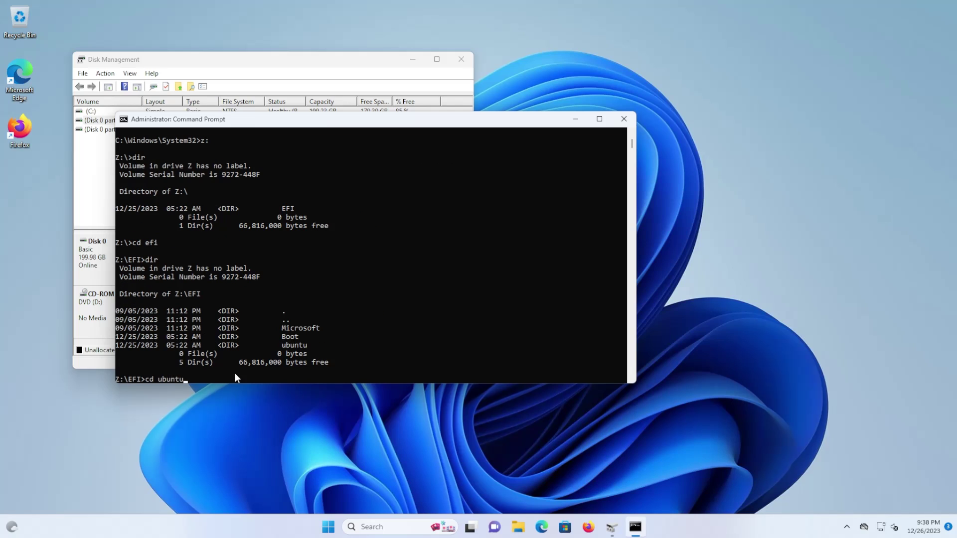
key("Return")
type("dir")
key("Return")
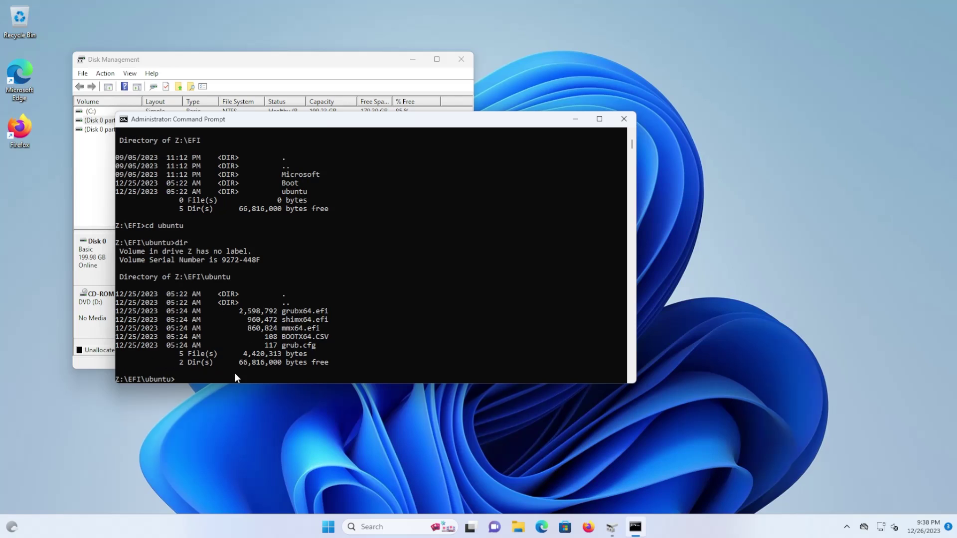
type("type")
double_click(285, 344)
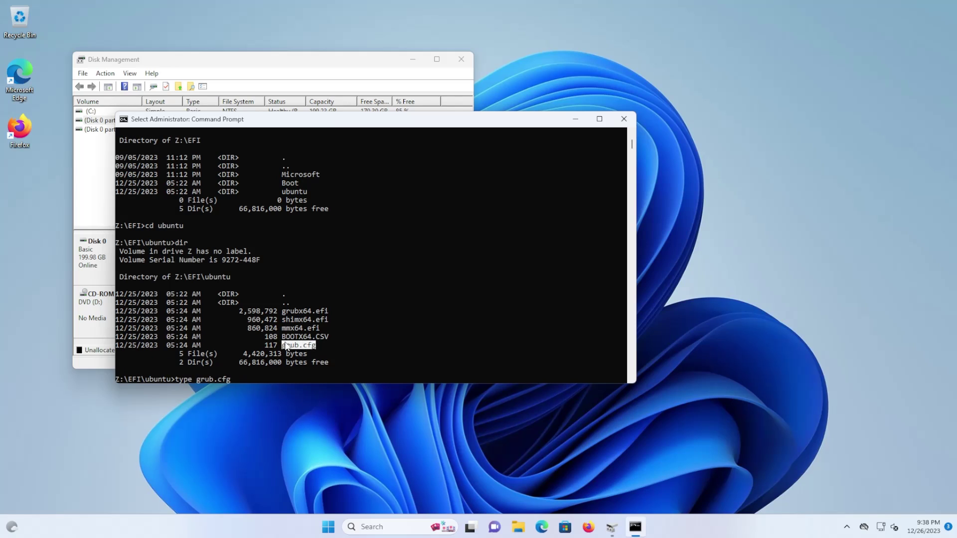
right_click(283, 341)
right_click(283, 342)
key("Return")
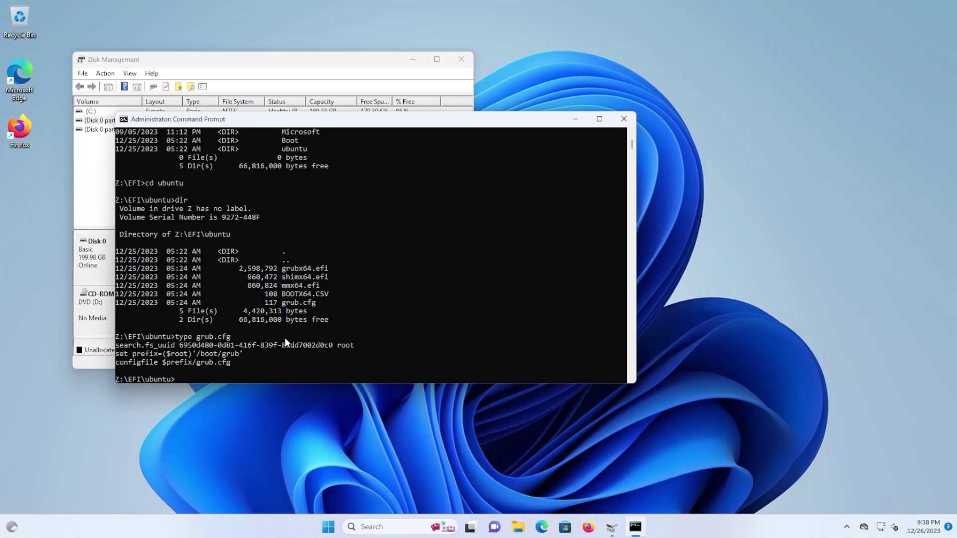
- Delete the ubuntu folder from Z:\EFI with rmdir /s and verify only Microsoft and Boot remain
type("cd ..")
key("Return")
type("dir")
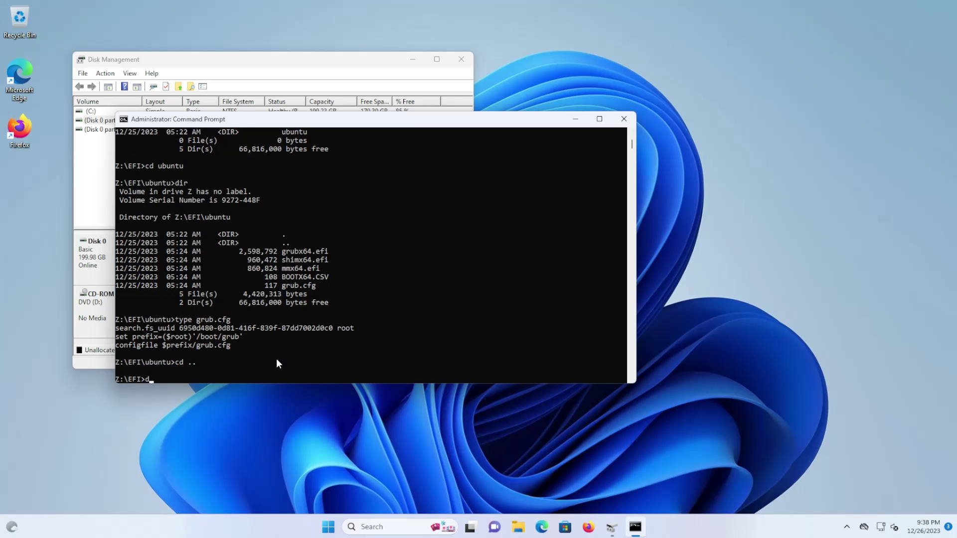
key("Return")
type("rmdir")
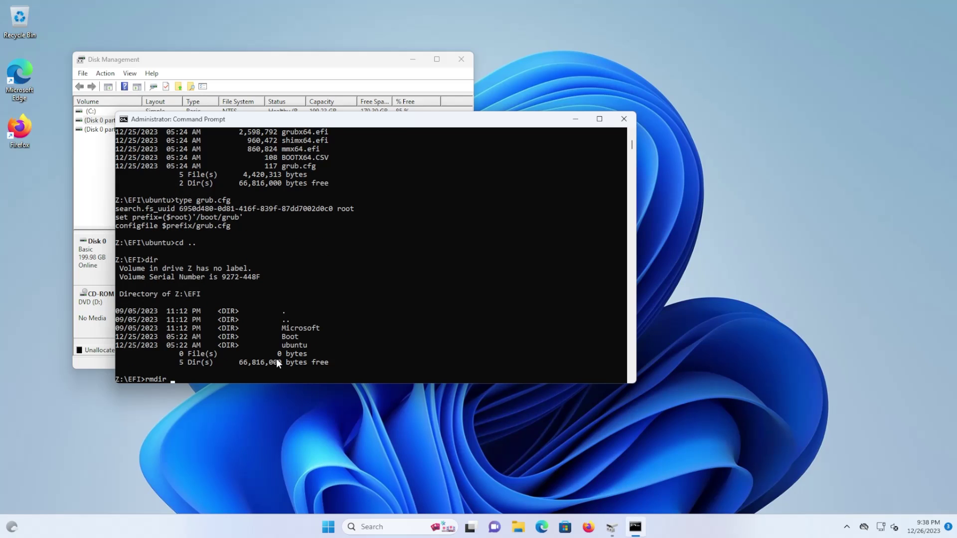
type(" /s ubuntu")
key("Return")
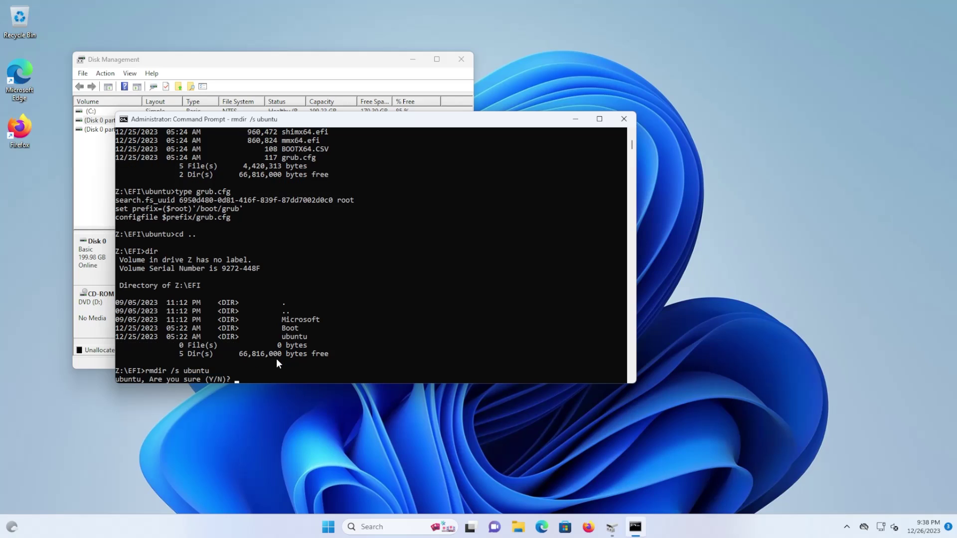
type("y")
key("Return")
type("dir")
key("Return")
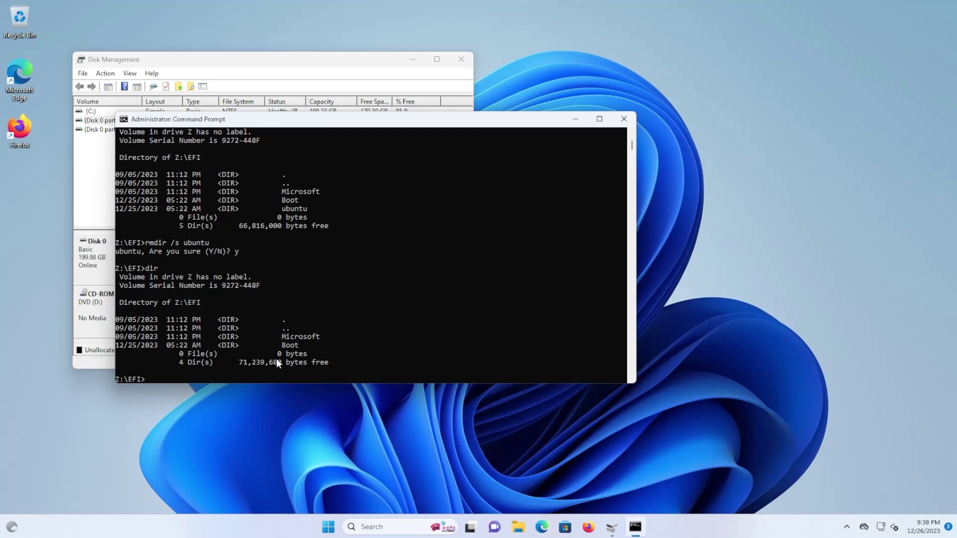